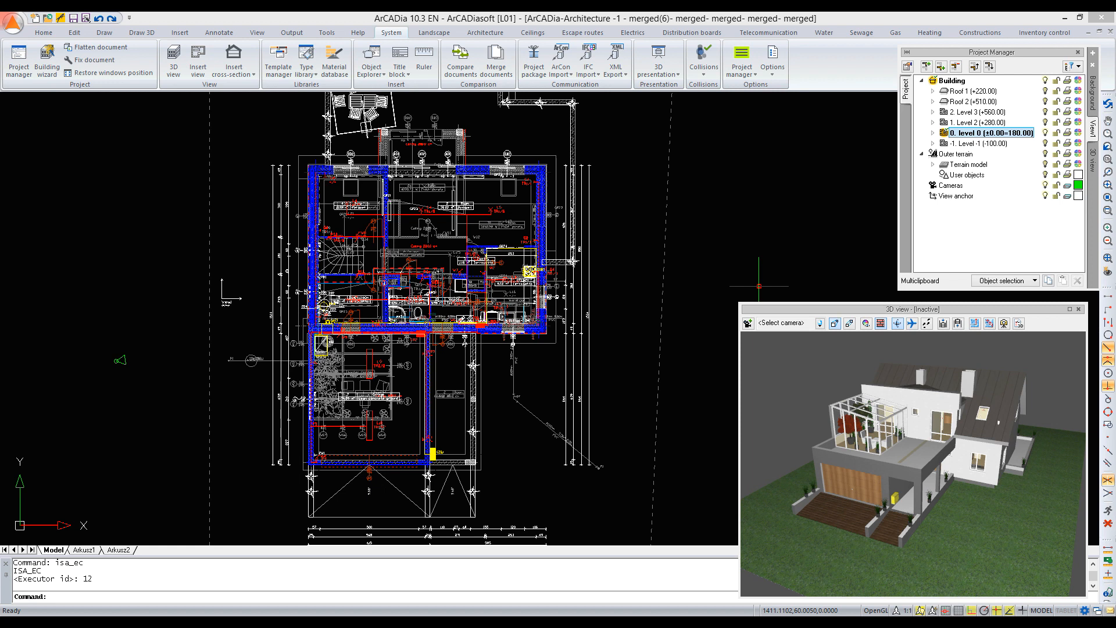
- Hide all Architecture elements in the 3D view using the project's branch visibility filter
mouse_move(979, 408)
left_mouse_down()
mouse_move(948, 399)
mouse_move(980, 411)
left_mouse_up()
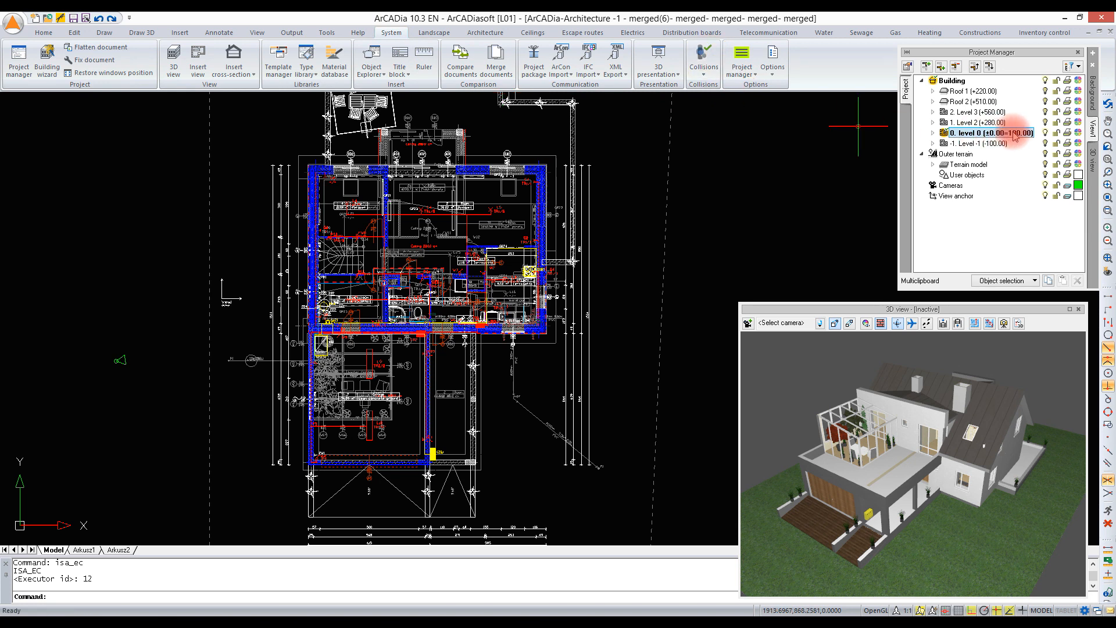
scroll(449, 290, "up", 1)
middle_click_drag(496, 332, 474, 430)
mouse_move(937, 558)
left_mouse_down()
mouse_move(929, 515)
mouse_move(981, 421)
mouse_move(972, 429)
left_mouse_up()
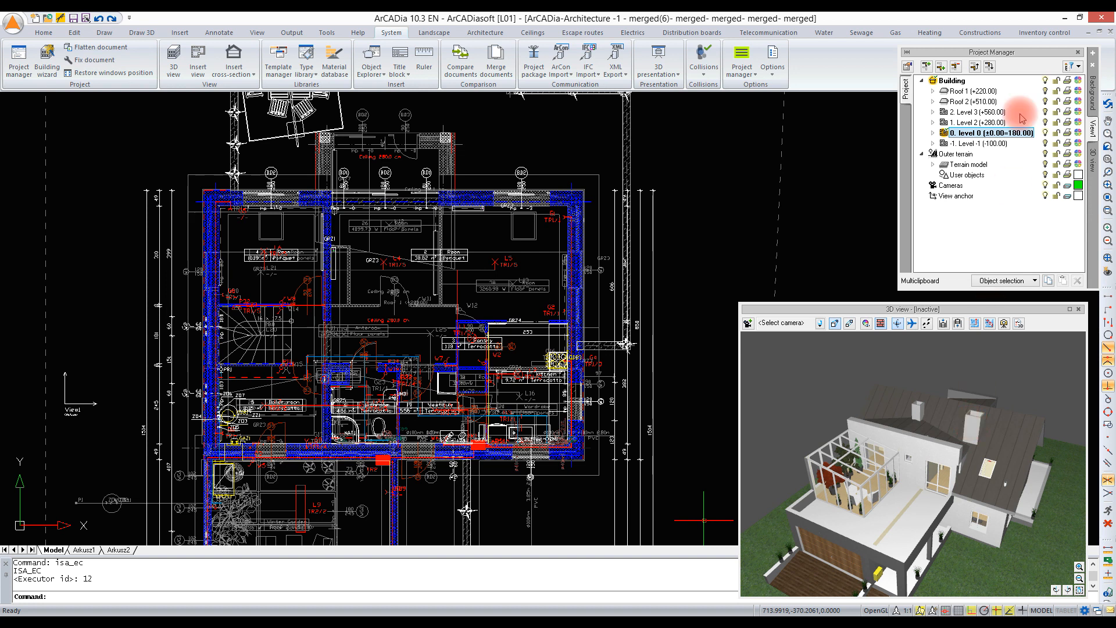
left_click(1080, 68)
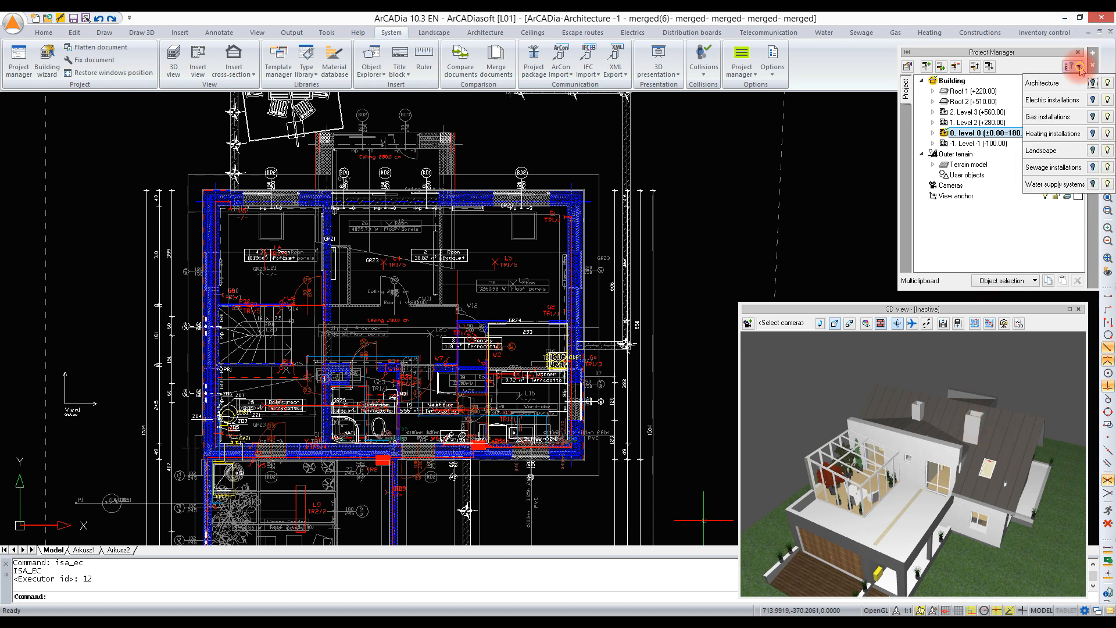
left_click(1009, 95)
left_click(1091, 152)
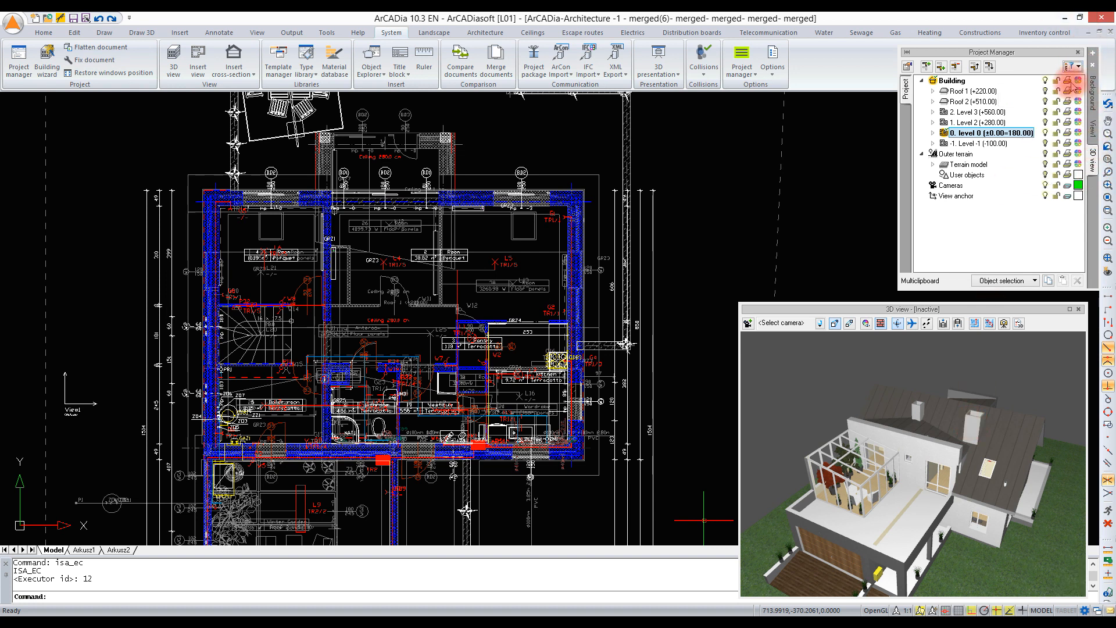
left_click(1080, 67)
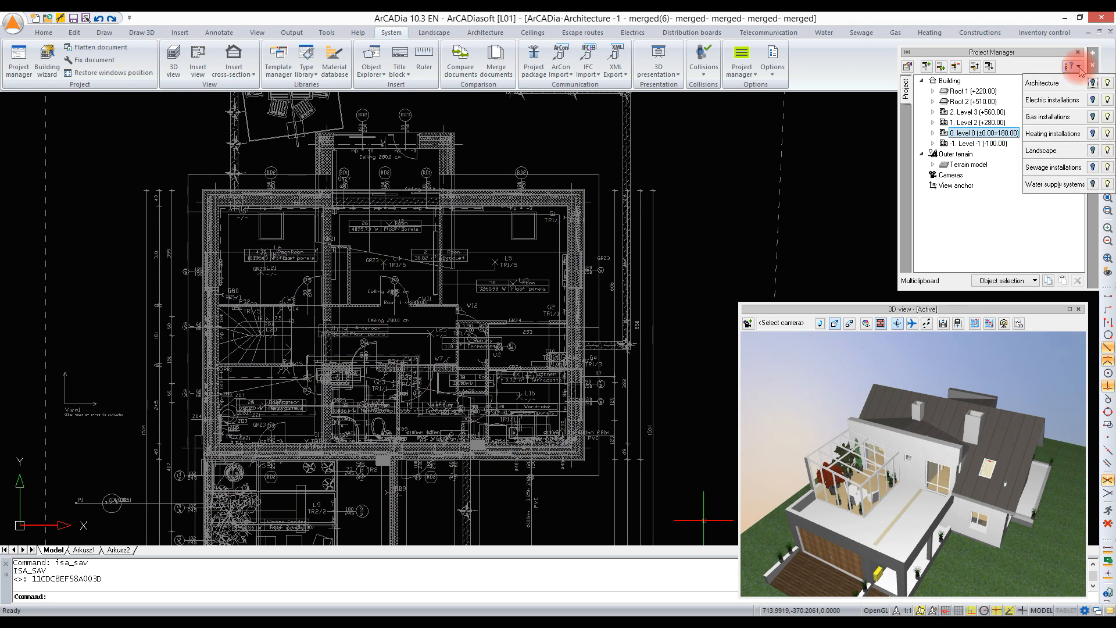
left_click(1093, 84)
- Switch off the visibility of the outer terrain in the 3D view
left_click(945, 531)
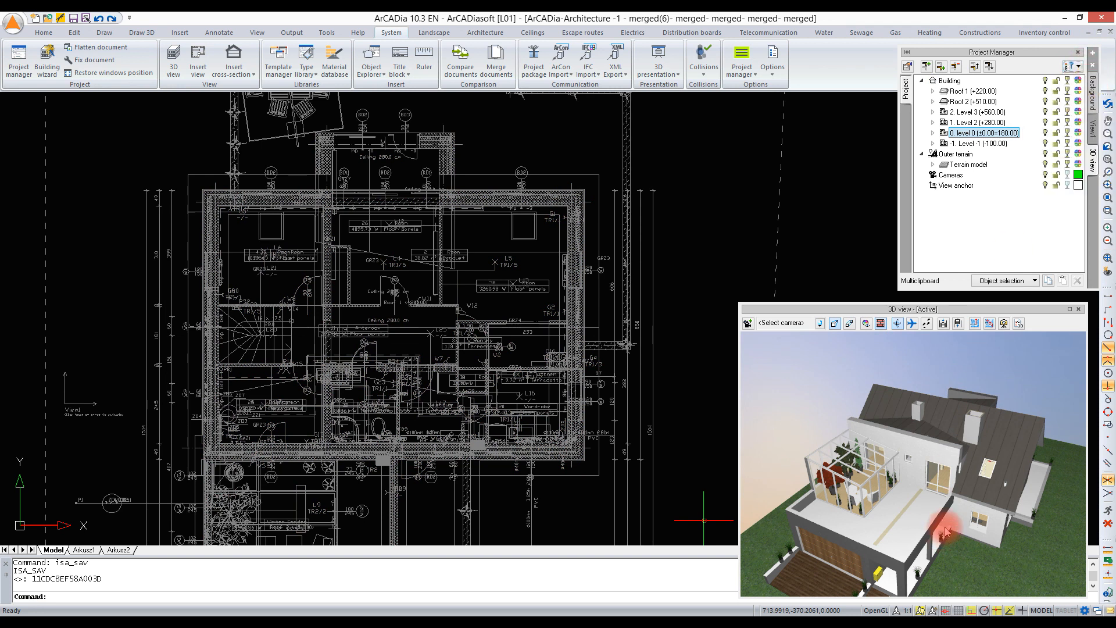
left_click_drag(947, 532, 963, 477)
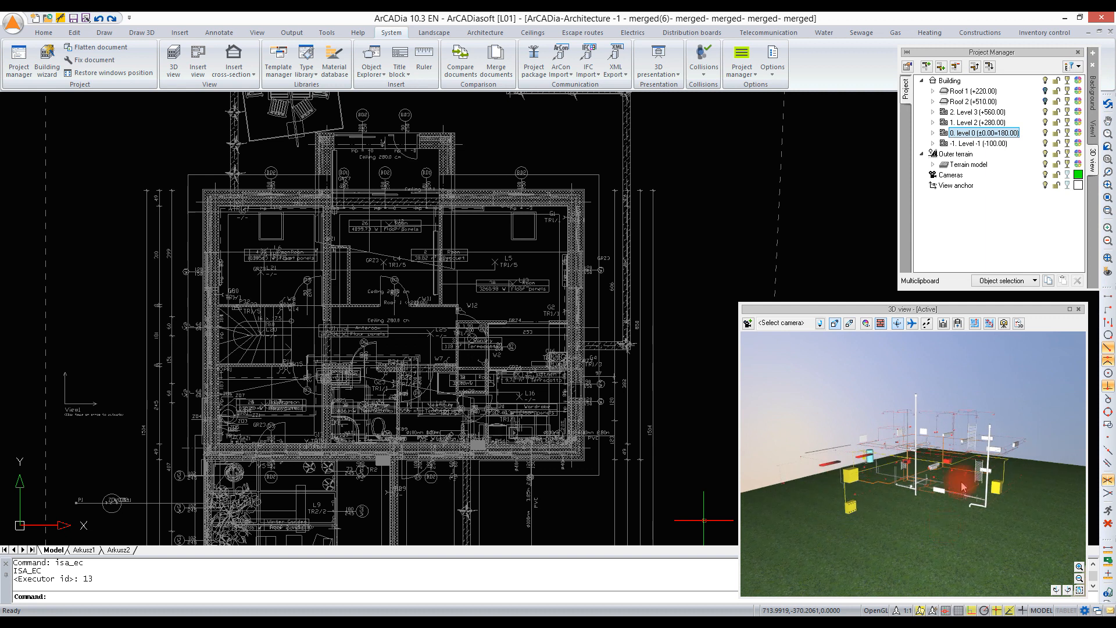
left_click(1046, 154)
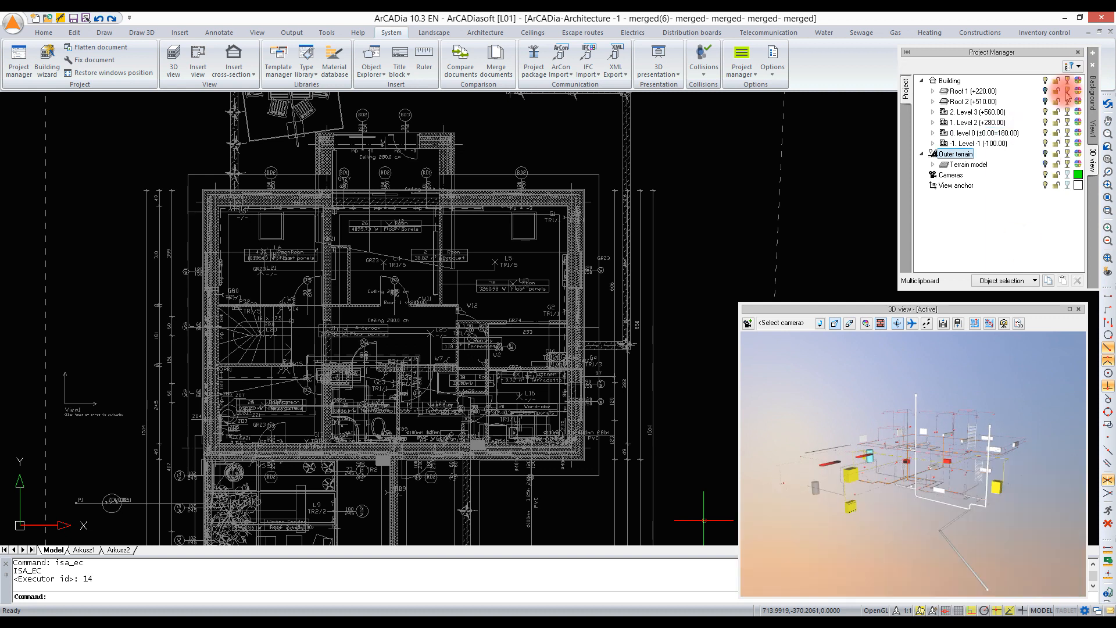
- Enlarge the 3D view window around a closer view of the installations
left_click_drag(944, 431, 965, 407)
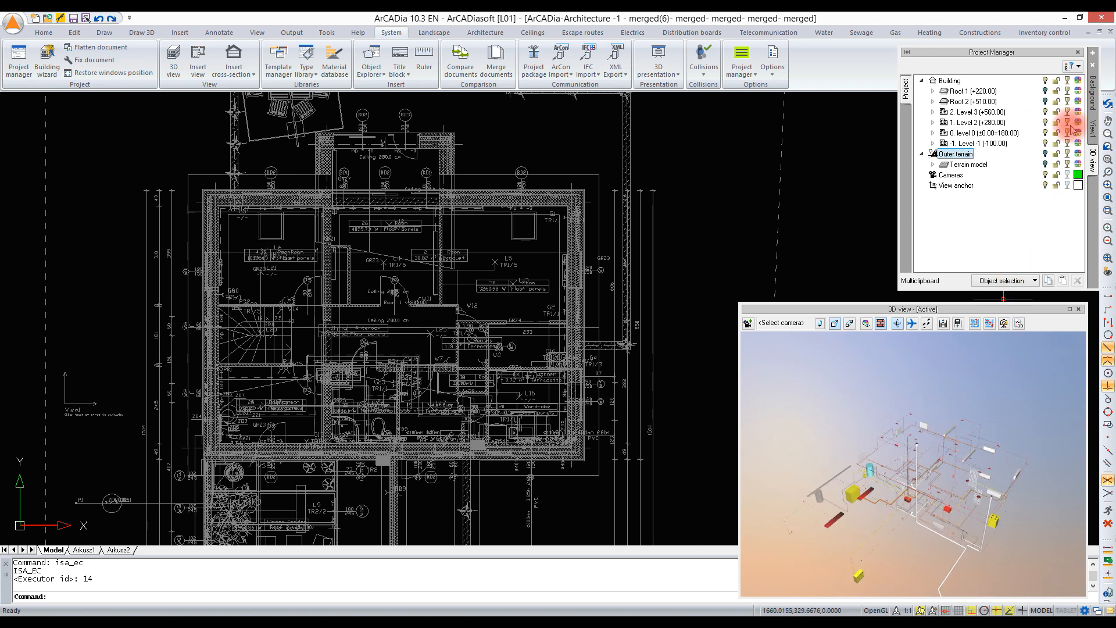
left_click(698, 299)
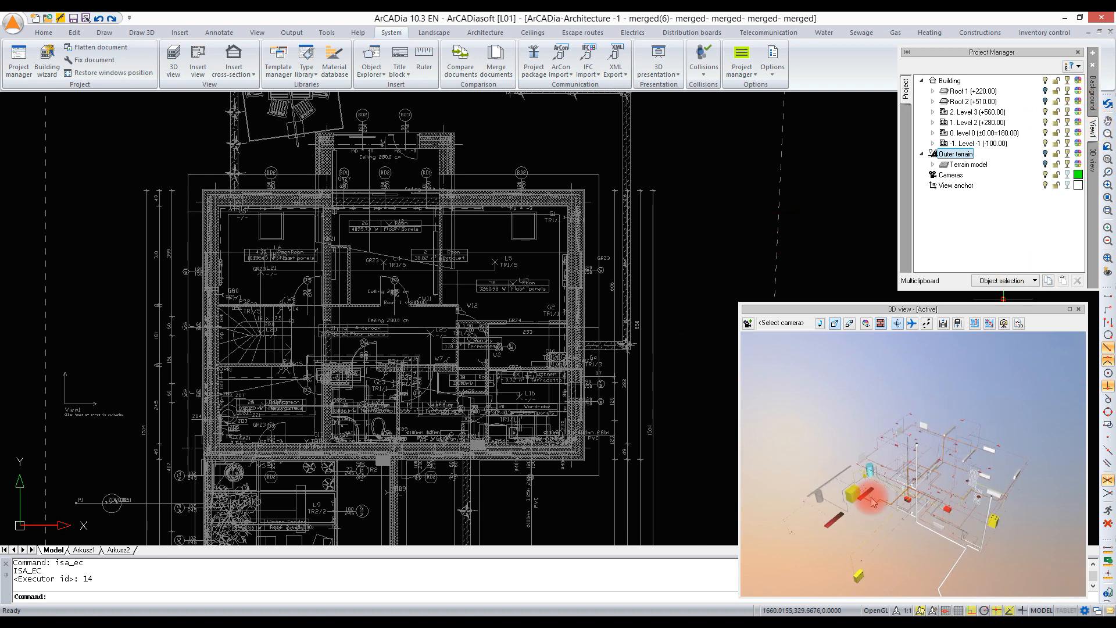
scroll(943, 496, "up", 3)
middle_click_drag(943, 496, 942, 498)
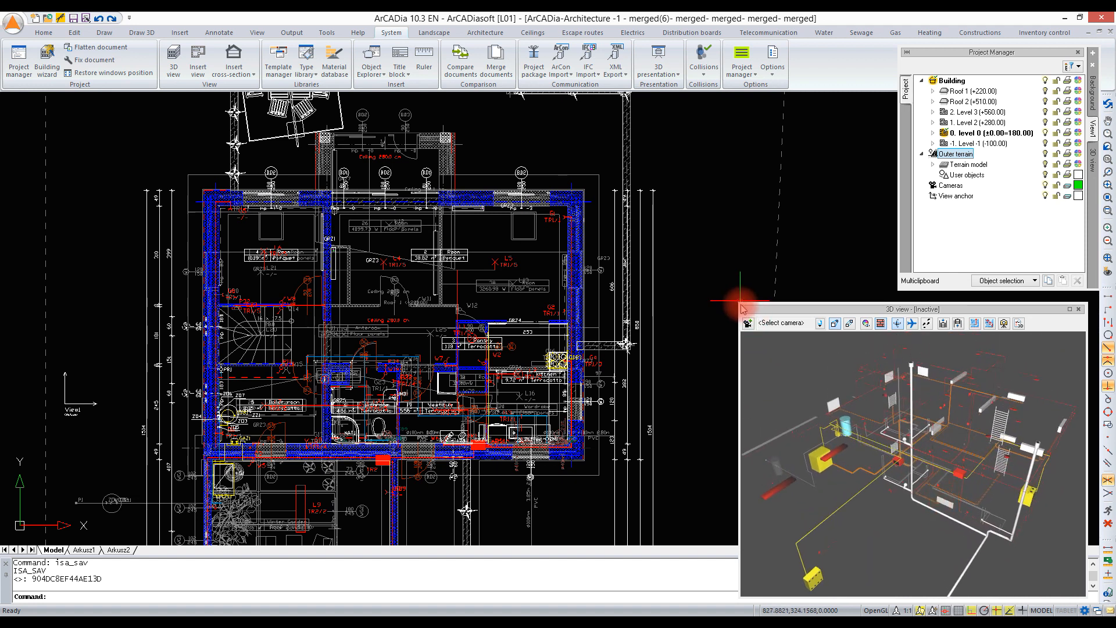
left_click_drag(740, 300, 617, 295)
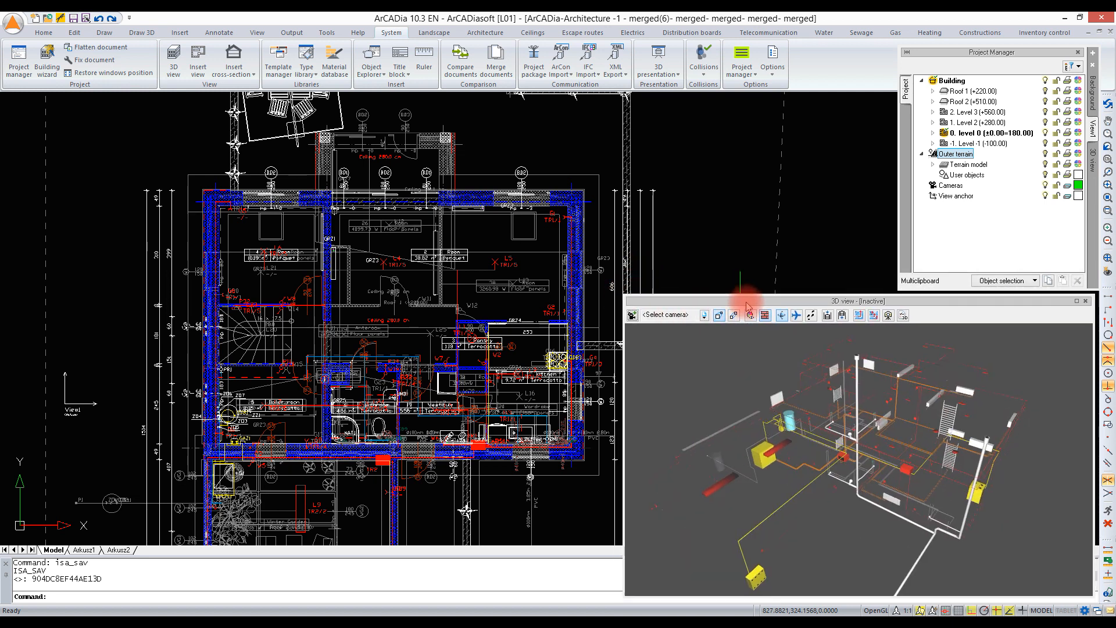
- Open the collision and intersection settings and select Electric installations as the first group of the check
left_click(704, 55)
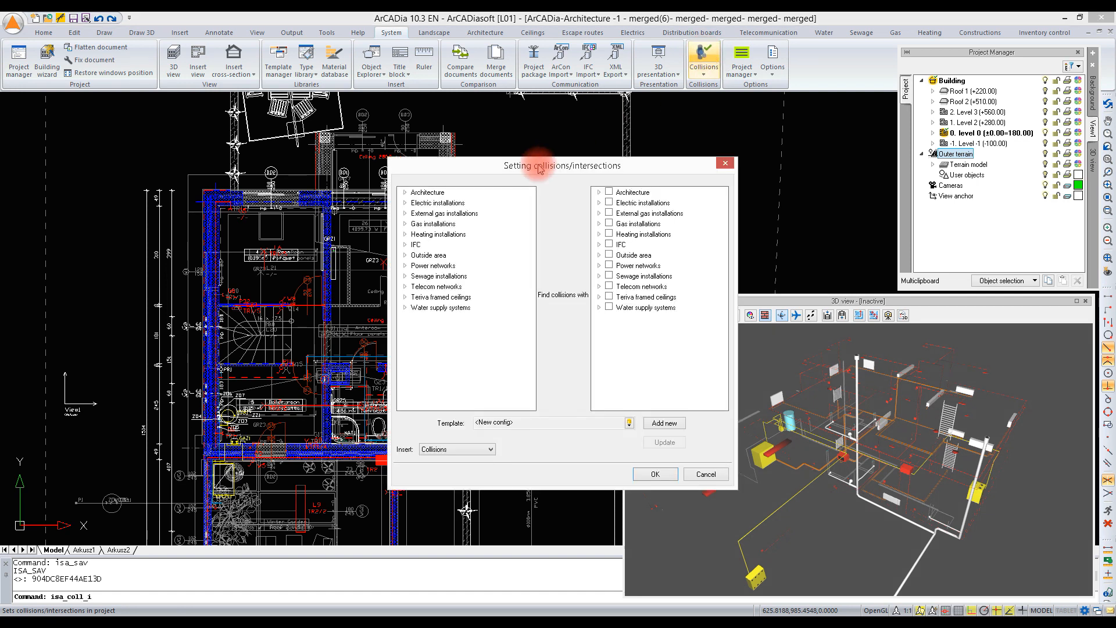
left_click(630, 423)
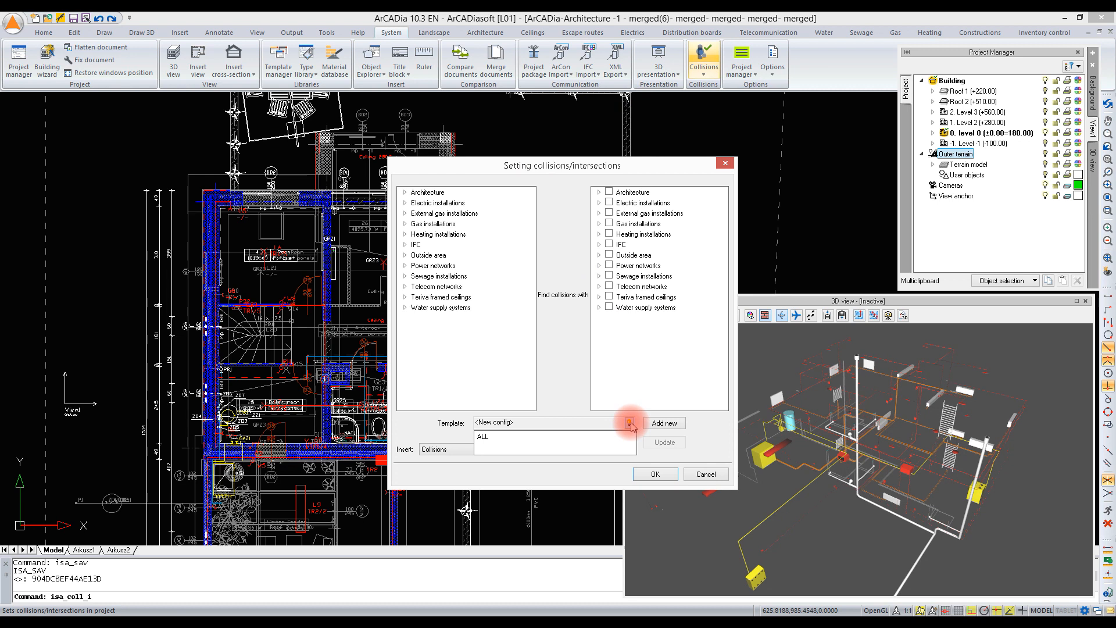
left_click(593, 371)
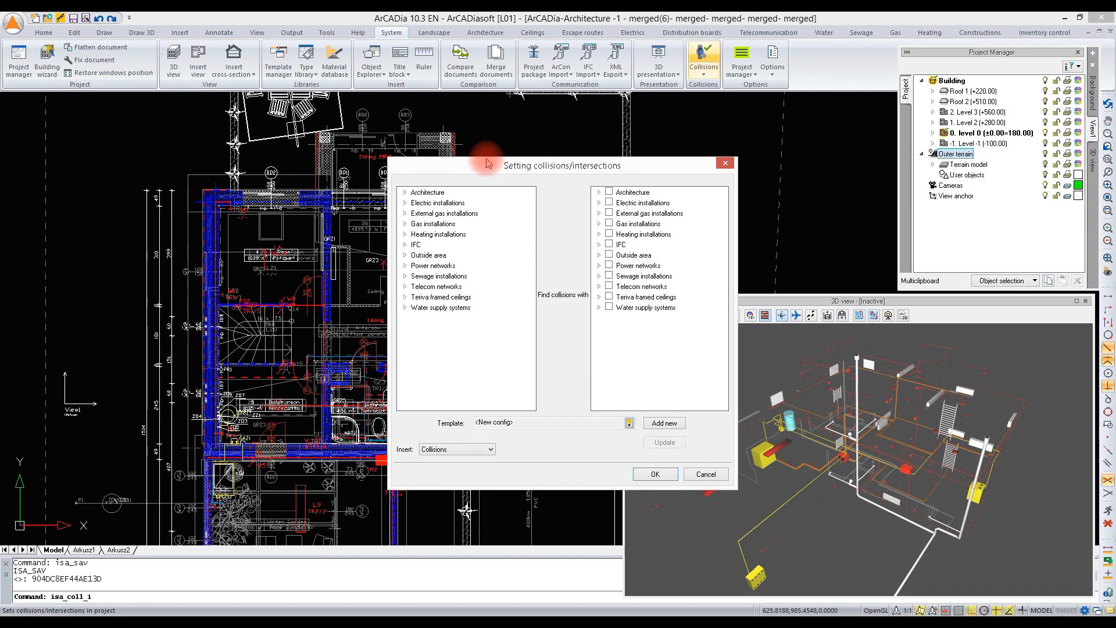
left_click(427, 203)
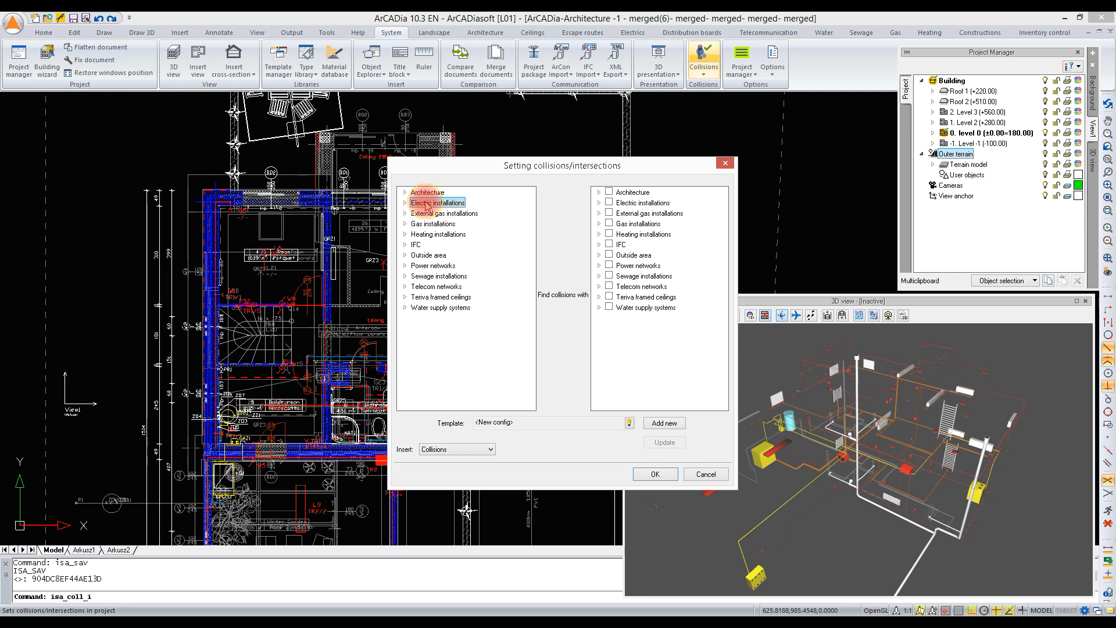
left_click(405, 202)
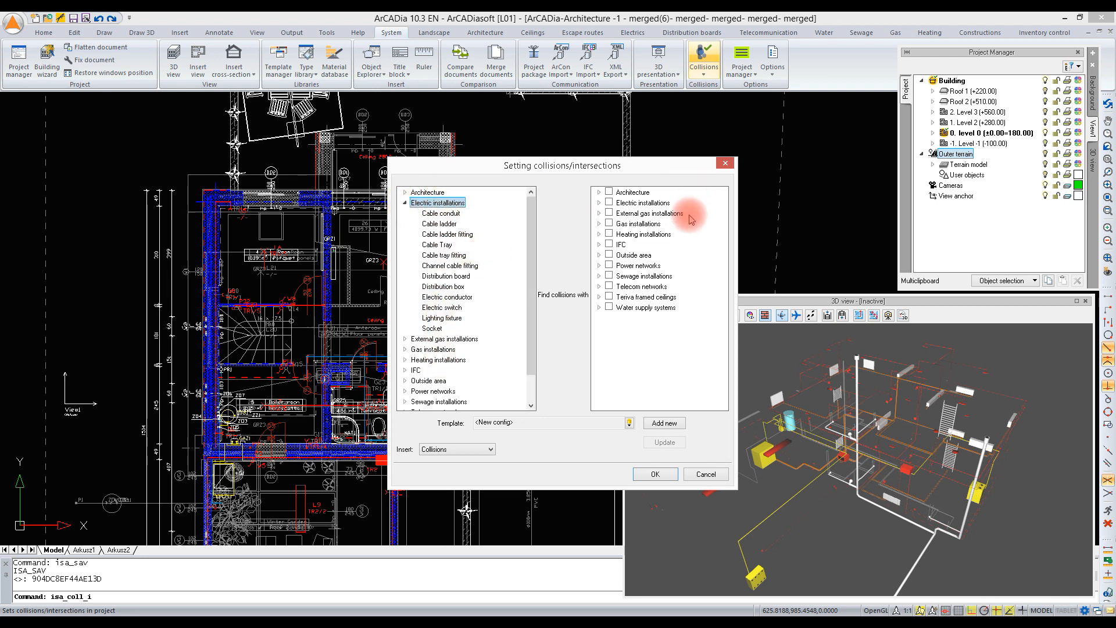
left_click(405, 203)
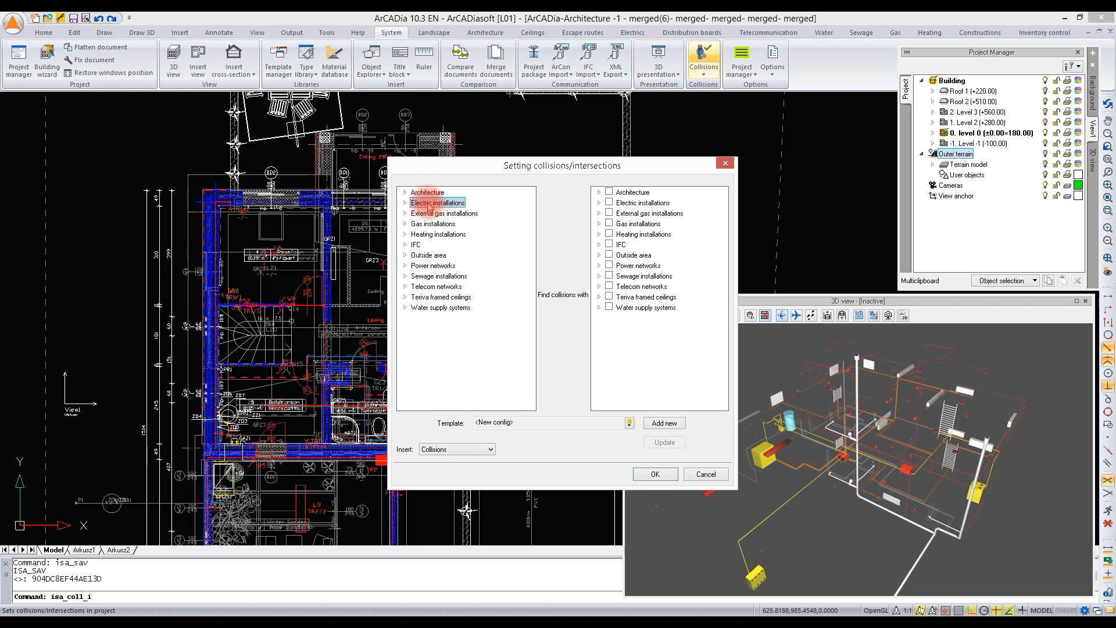
- Include gas, heating and sewage installations and water supply systems as the groups to find collisions with
left_click(609, 224)
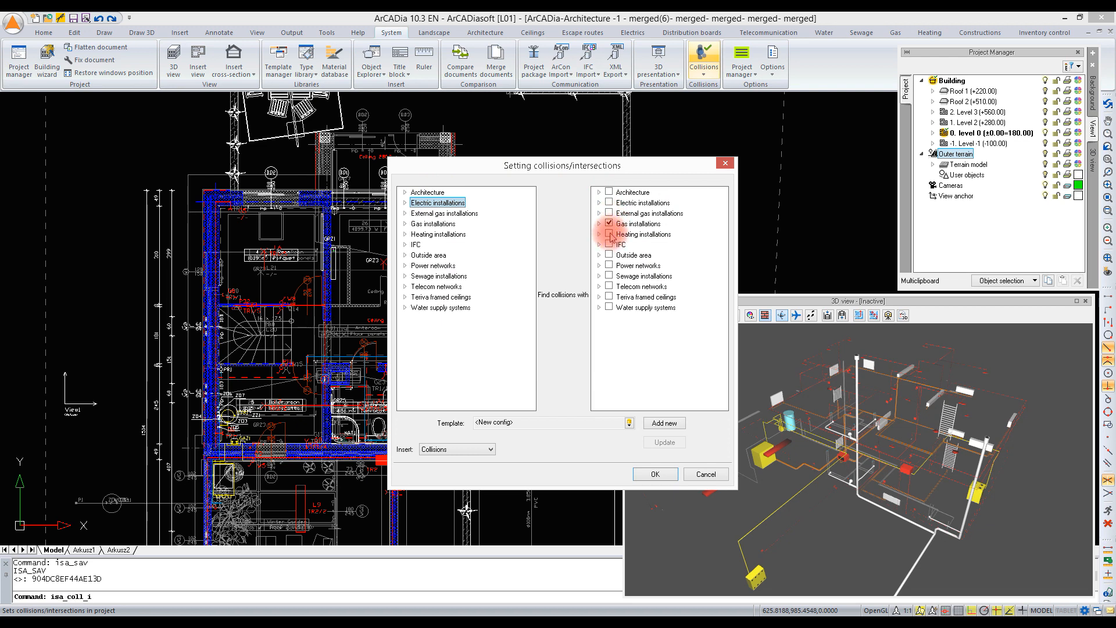
left_click(610, 276)
left_click(611, 310)
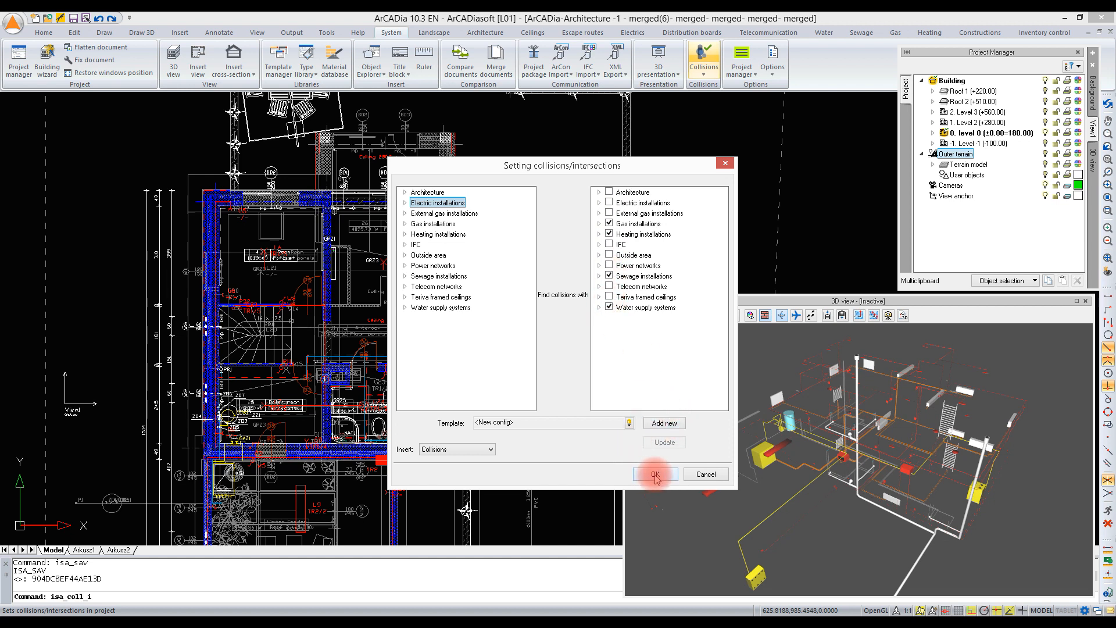
- Exclude Gas appliance from the gas installations and Heating boiler from the heating installations in the collision check
left_click(599, 223)
left_click(640, 235)
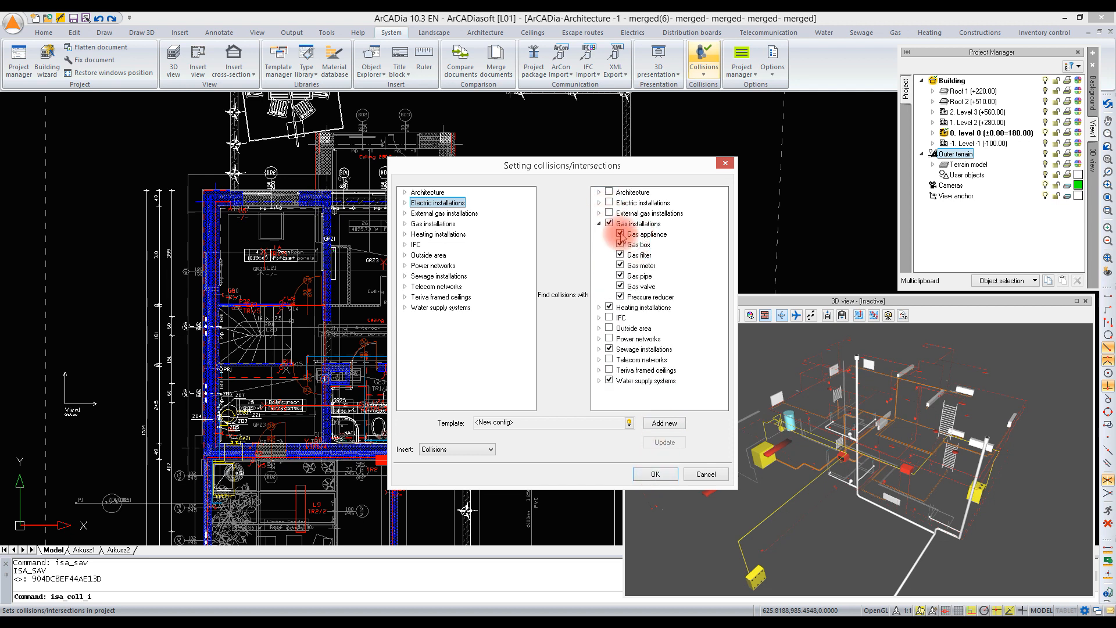
left_click(599, 224)
left_click(599, 234)
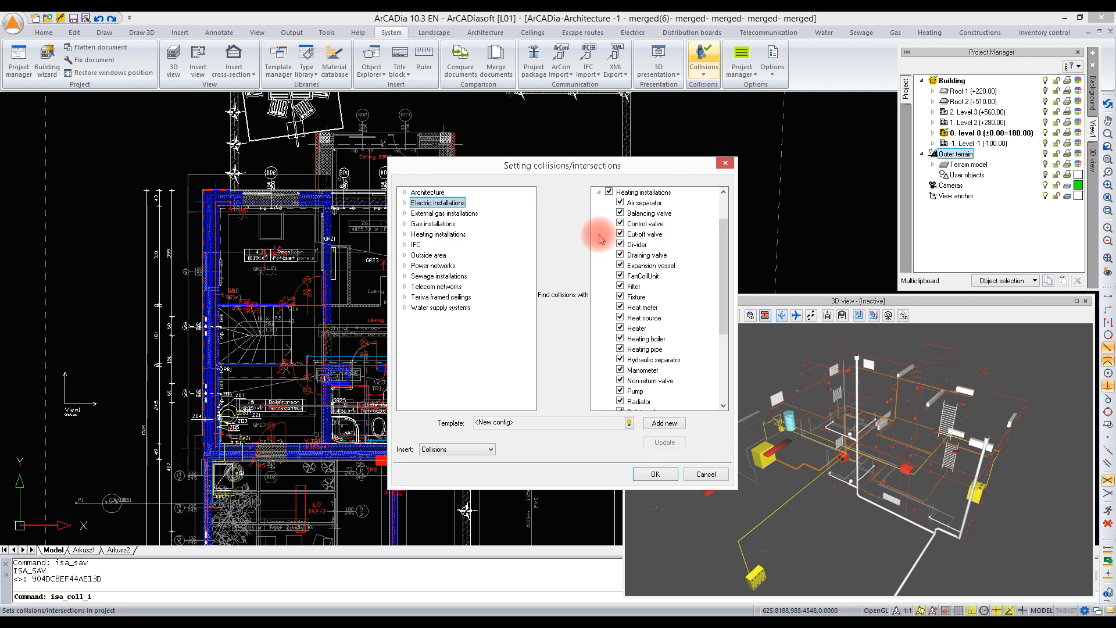
left_click(620, 338)
left_click(599, 192)
- Exclude Inspection and connection well from the sewage installations in the collision check
left_click(605, 277)
left_click(599, 276)
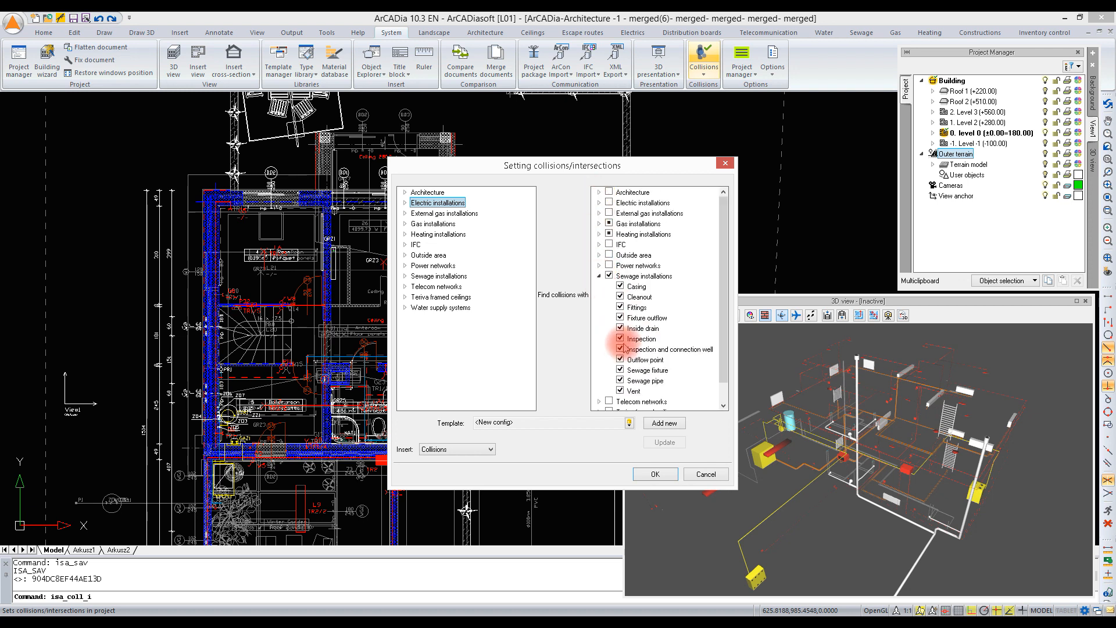
left_click(620, 348)
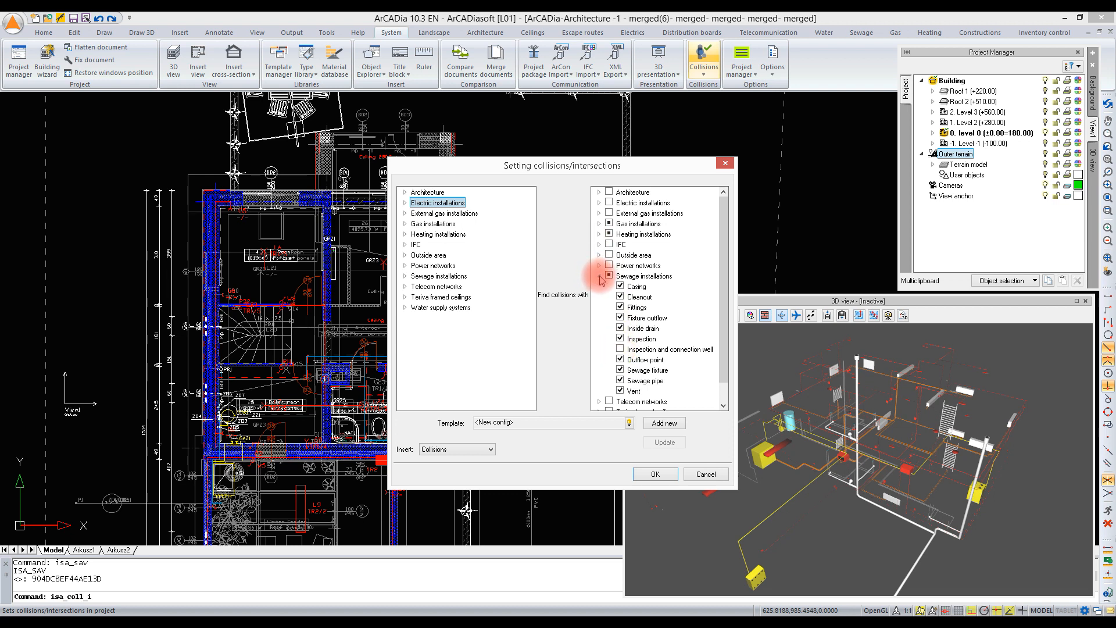
left_click(599, 276)
- Exclude Hot water preparation device from the water supply systems in the collision check
left_click(606, 307)
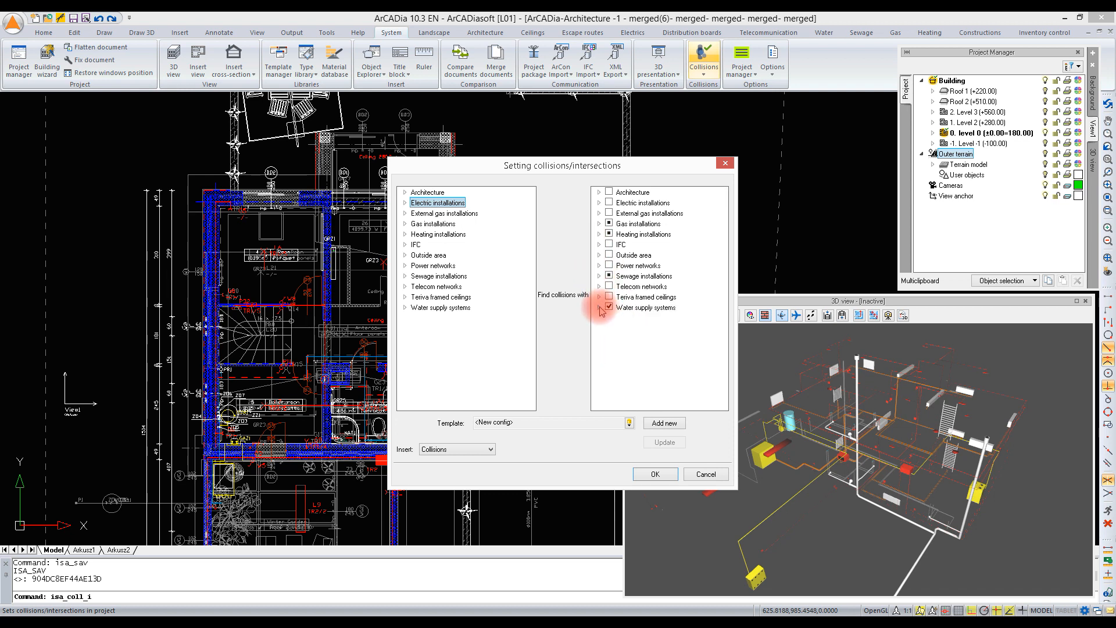
left_click(599, 307)
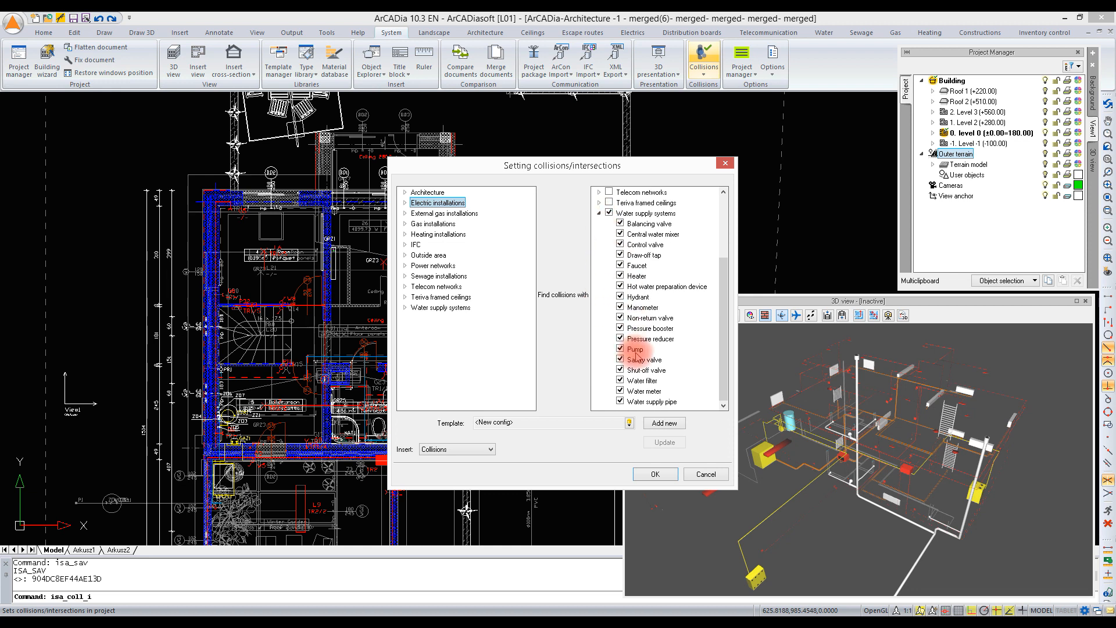
left_click(613, 287)
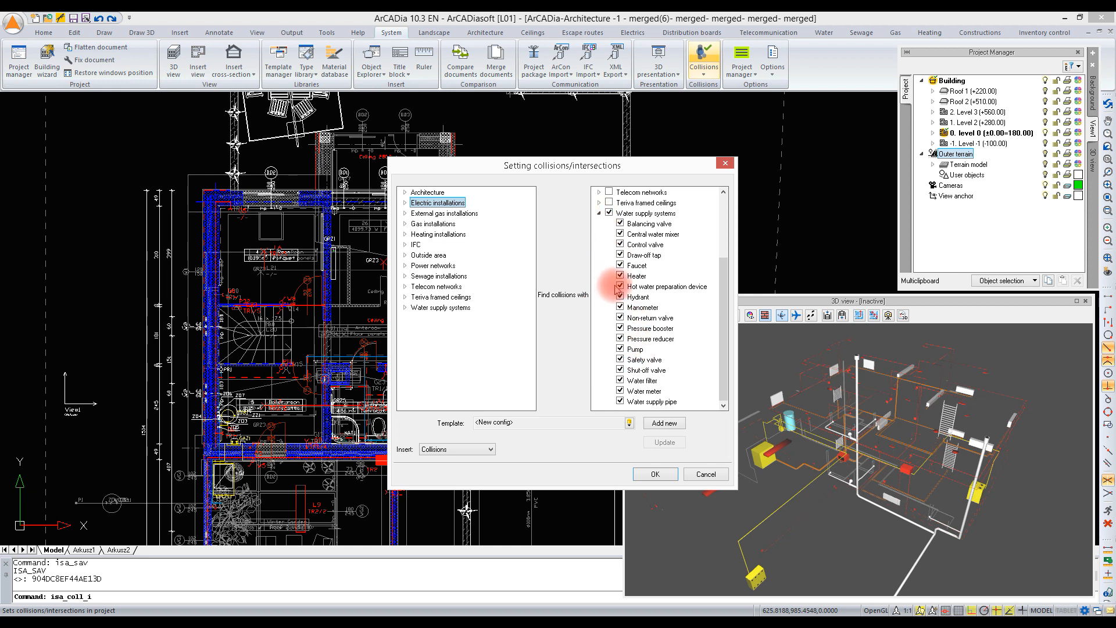
left_click(599, 215)
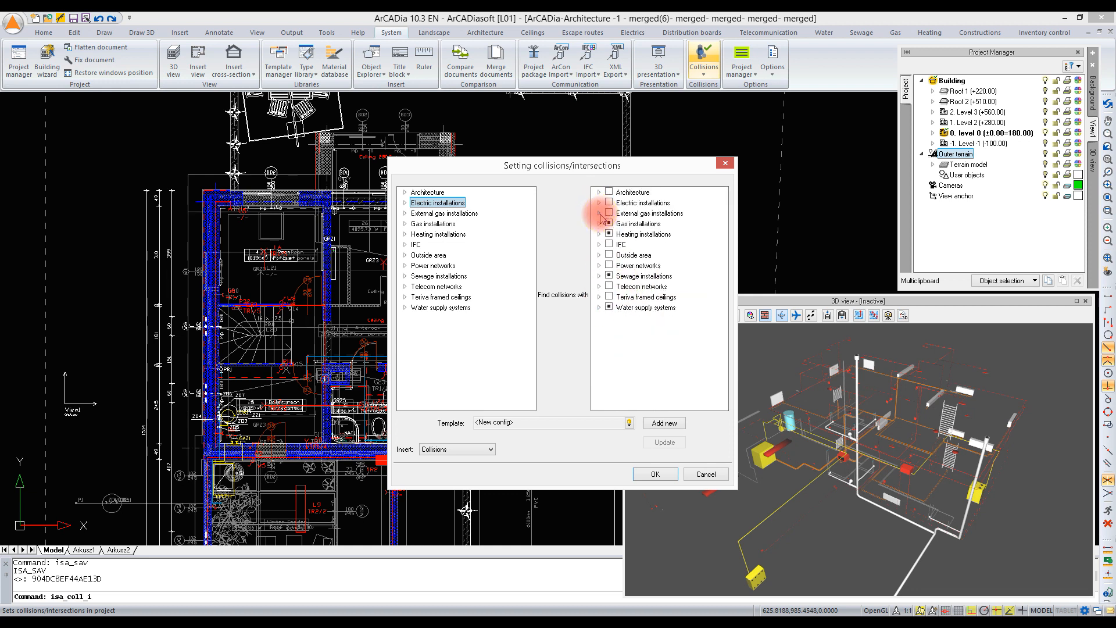
- Include Inspection and connection well in the sewage installations again and run the collision search
left_click(600, 276)
left_click(620, 349)
left_click(599, 276)
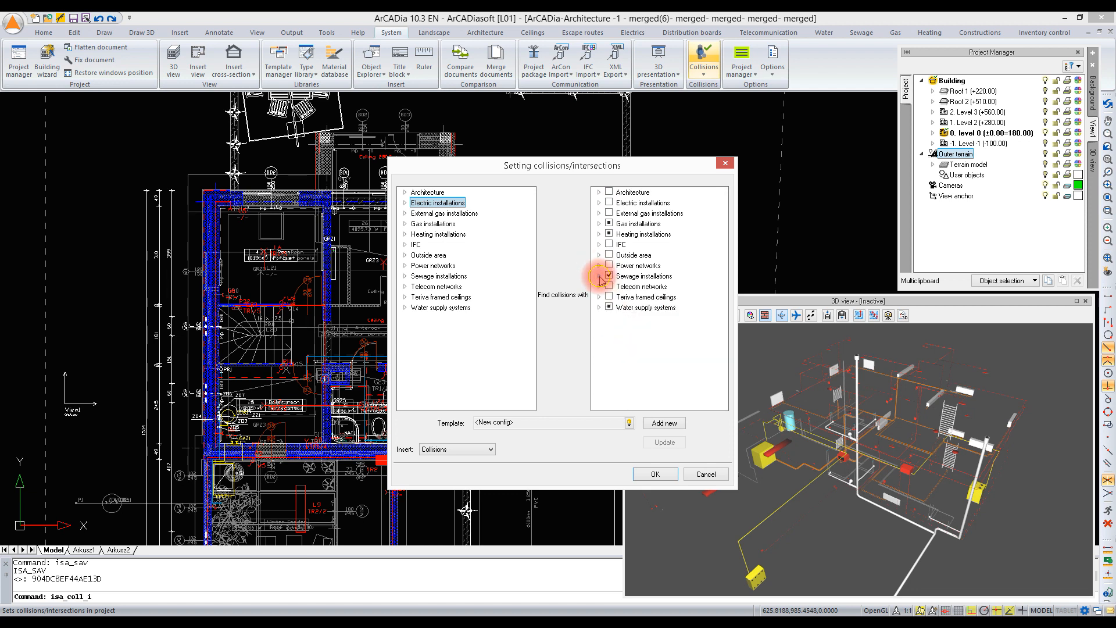
left_click(654, 474)
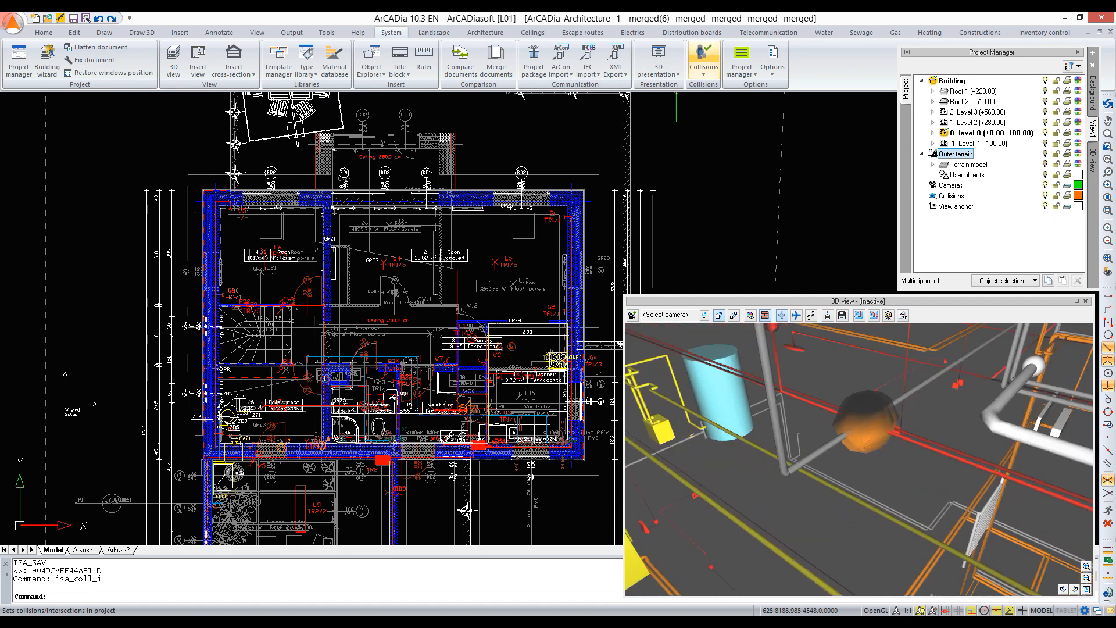
- Check in the orange collision marker's properties which two objects collide, leaving the properties unchanged
scroll(503, 317, "up", 3)
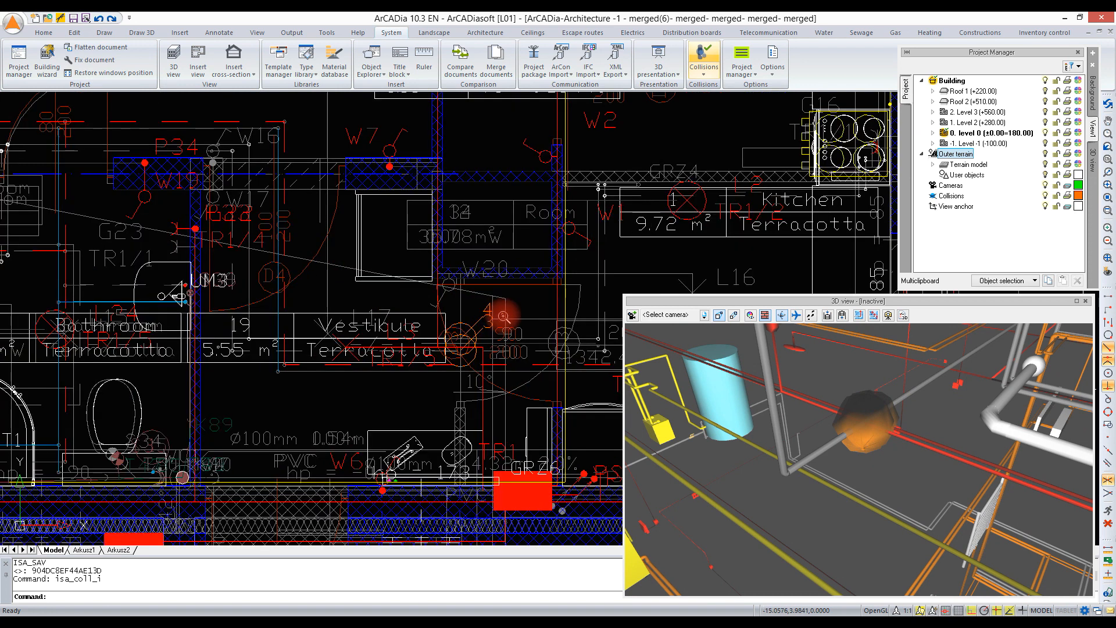
scroll(503, 317, "up", 2)
middle_click_drag(501, 323, 295, 280)
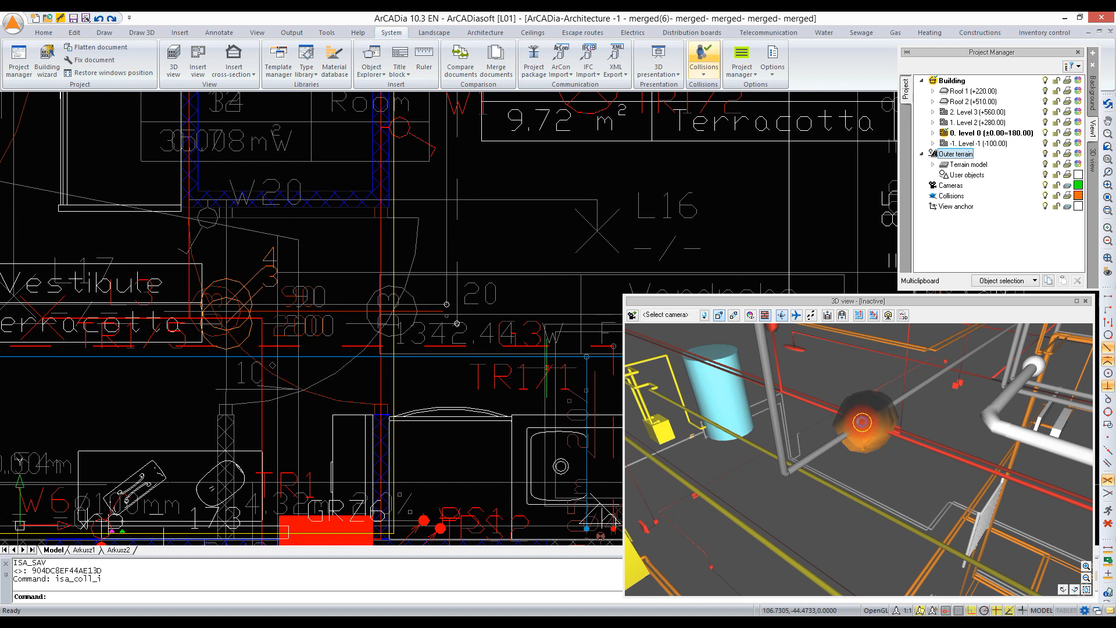
double_click(864, 428)
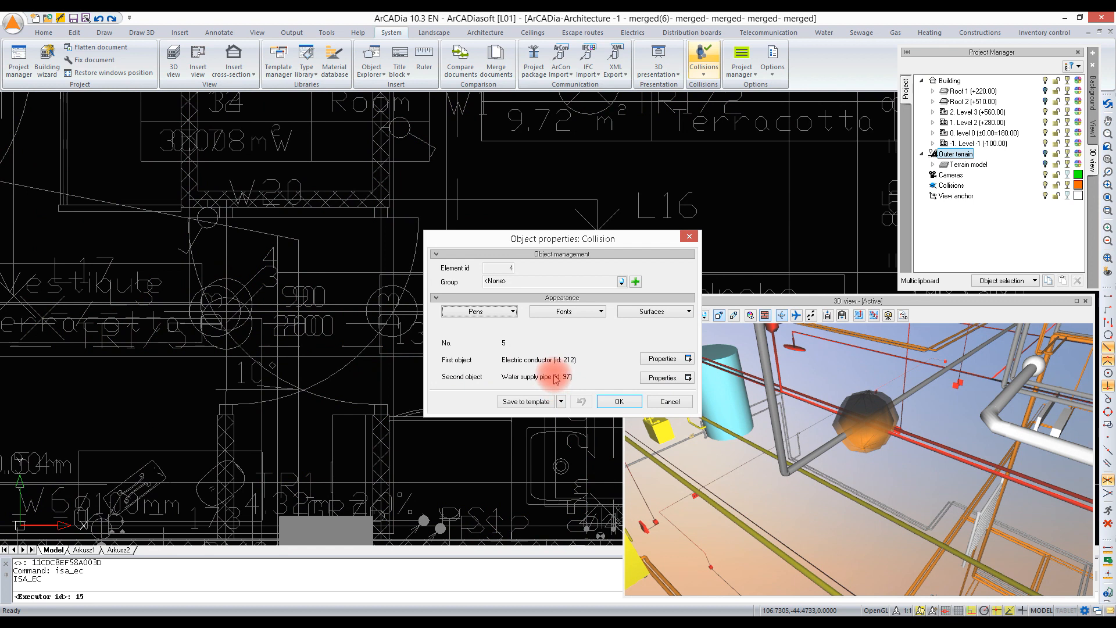
left_click(664, 401)
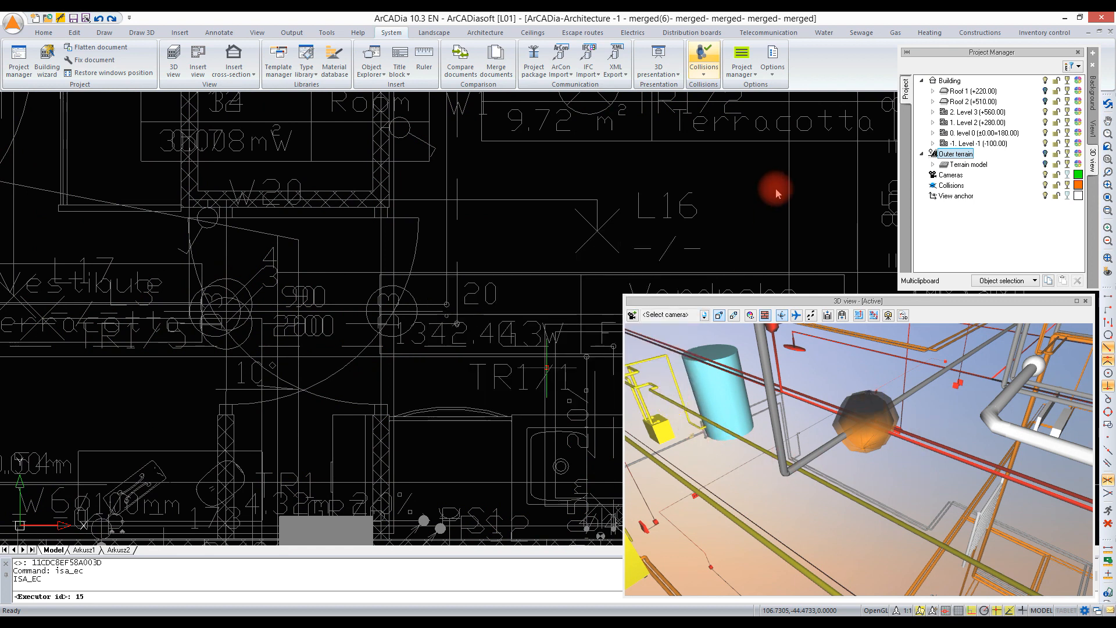
- Display the collisions/intersections report and move it clear of the 3D view
left_click(735, 215)
scroll(735, 214, "down", 3)
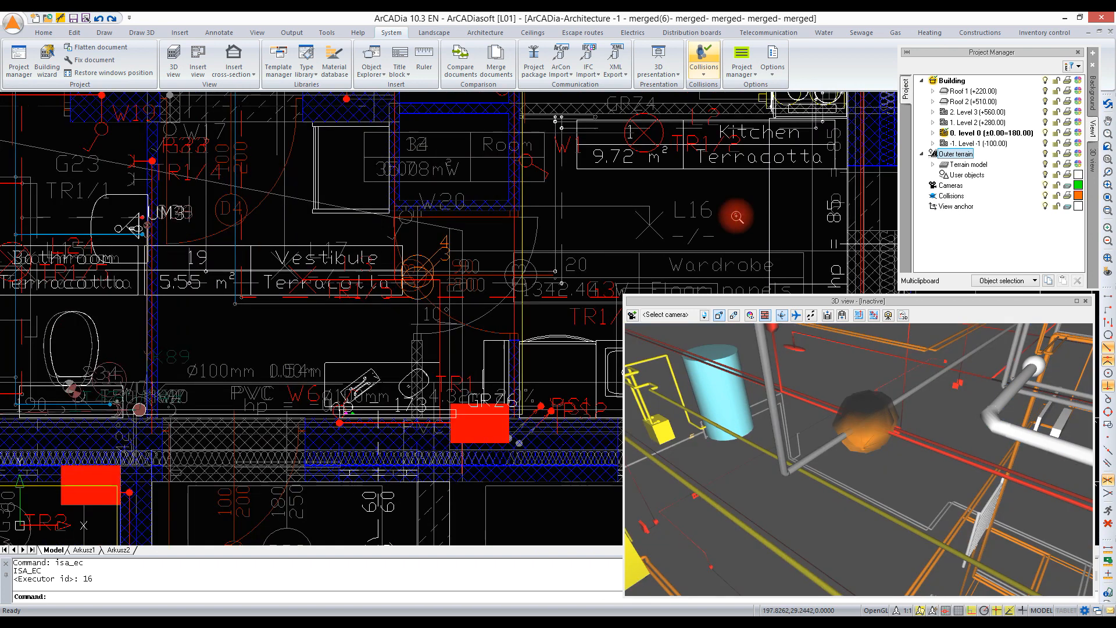
middle_click_drag(620, 189, 546, 384)
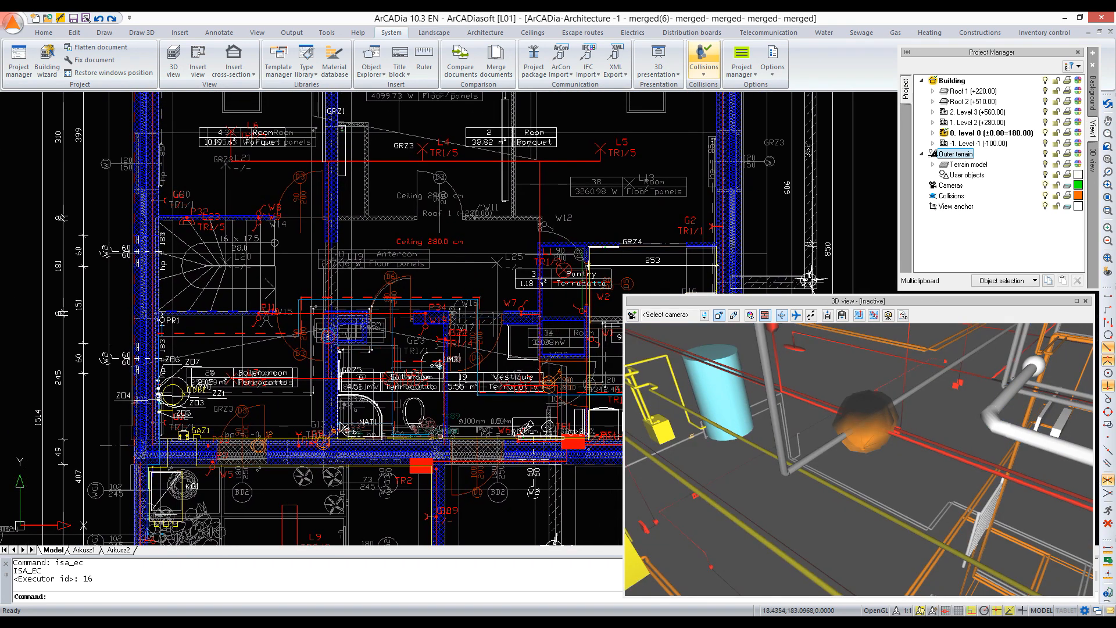
left_click(707, 77)
left_click(732, 119)
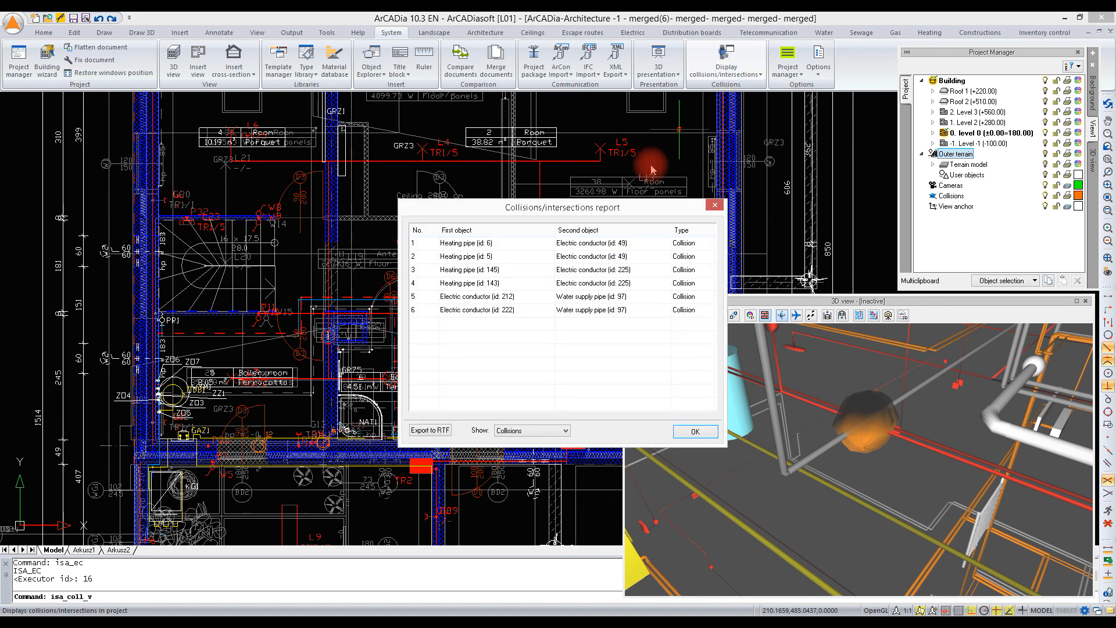
left_click_drag(526, 203, 338, 153)
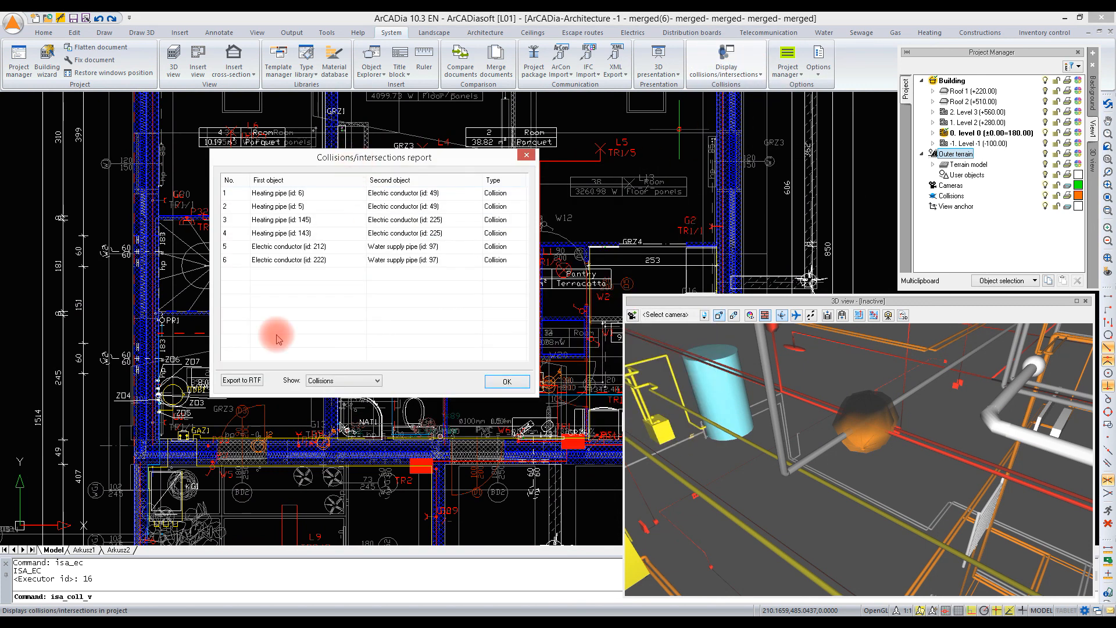